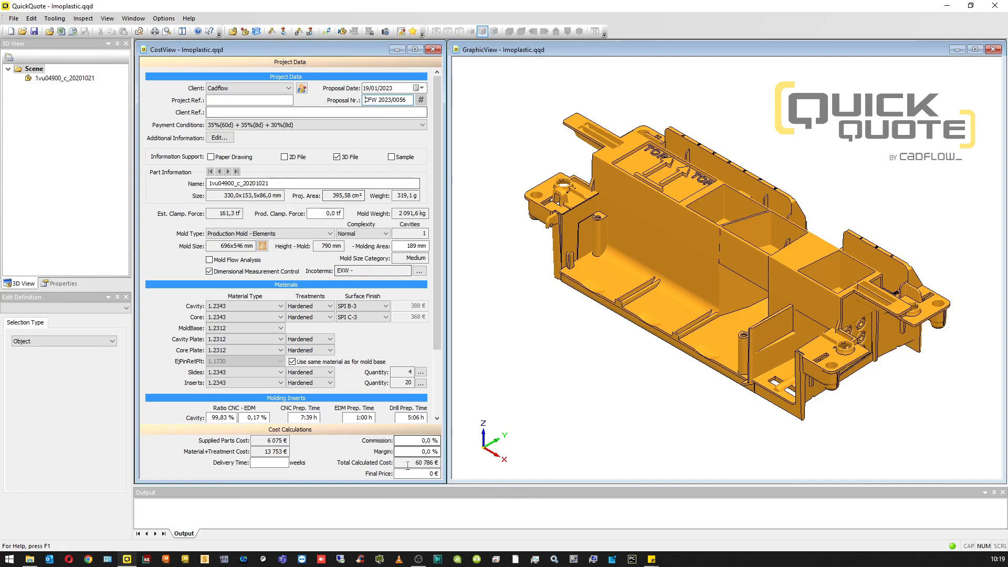
Step: Add the custom material cost Staubli_RMI09 to the project with a fixed cost of 250 €
drag(415, 463, 438, 462)
key(ctrl+c)
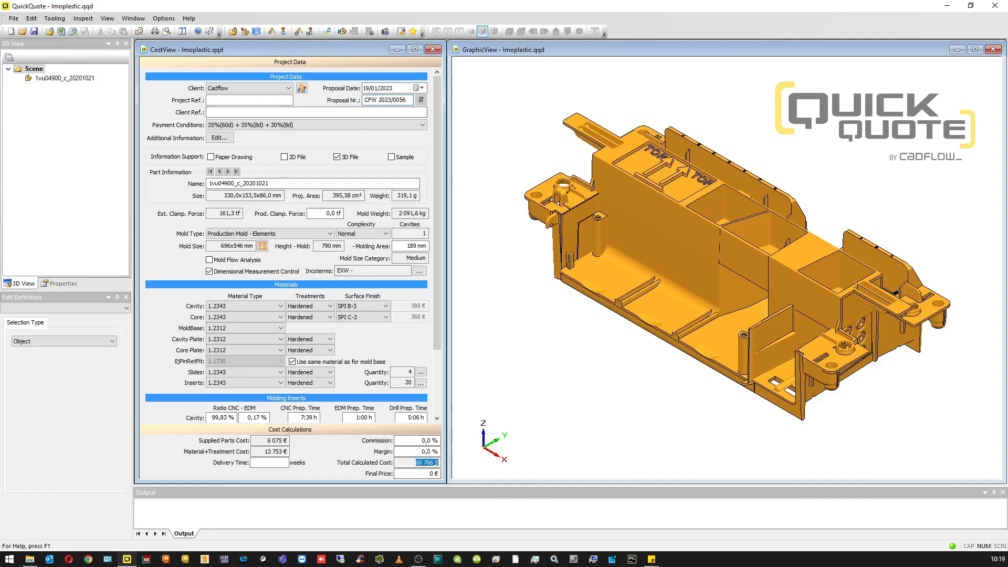
click(271, 32)
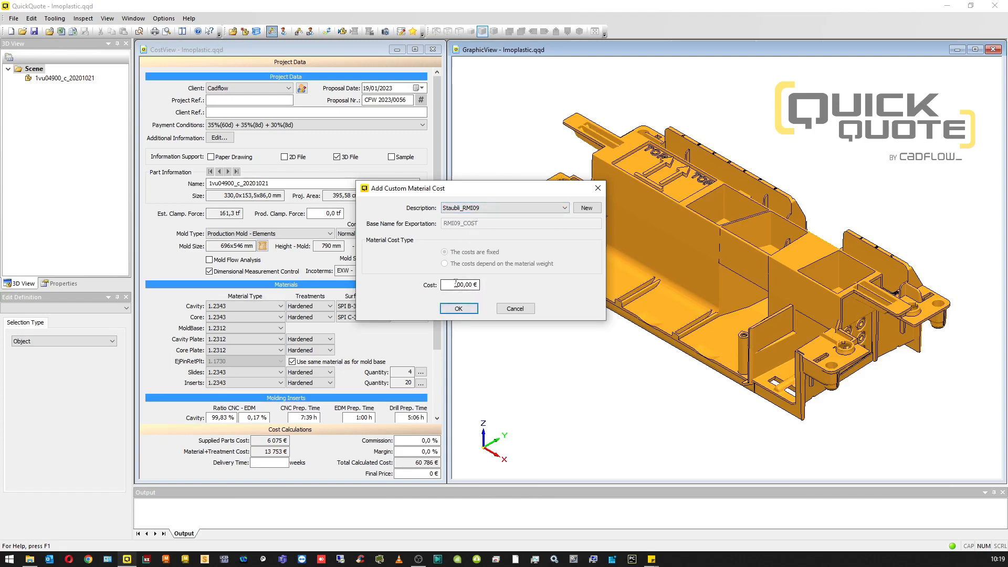
drag(455, 284, 478, 285)
text(250)
key(Tab)
click(470, 310)
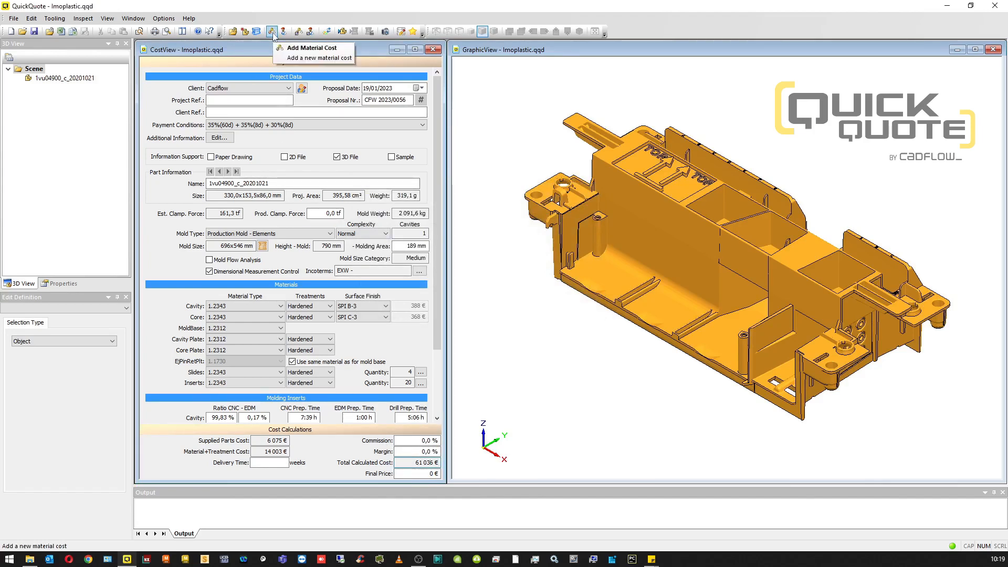
click(272, 32)
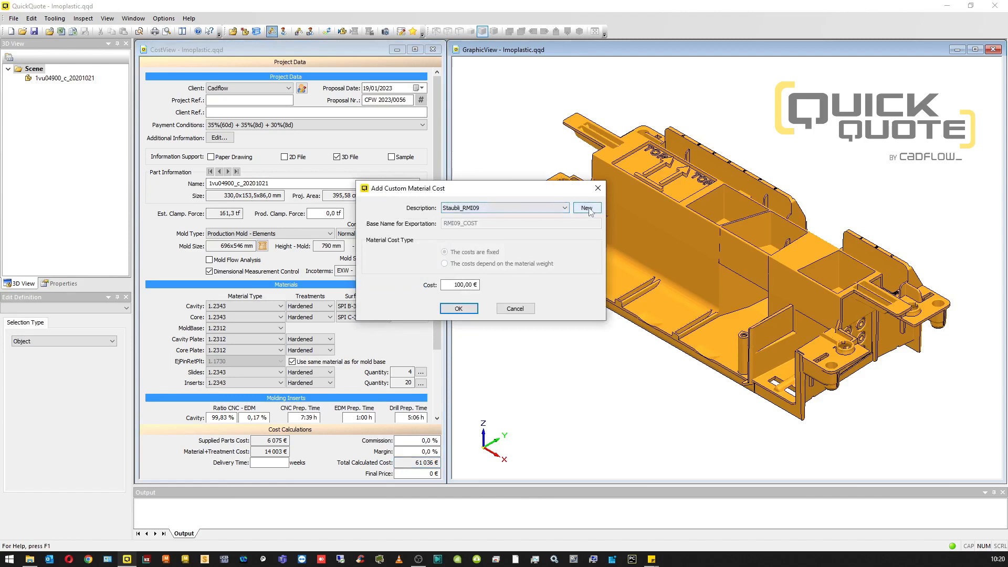
click(586, 208)
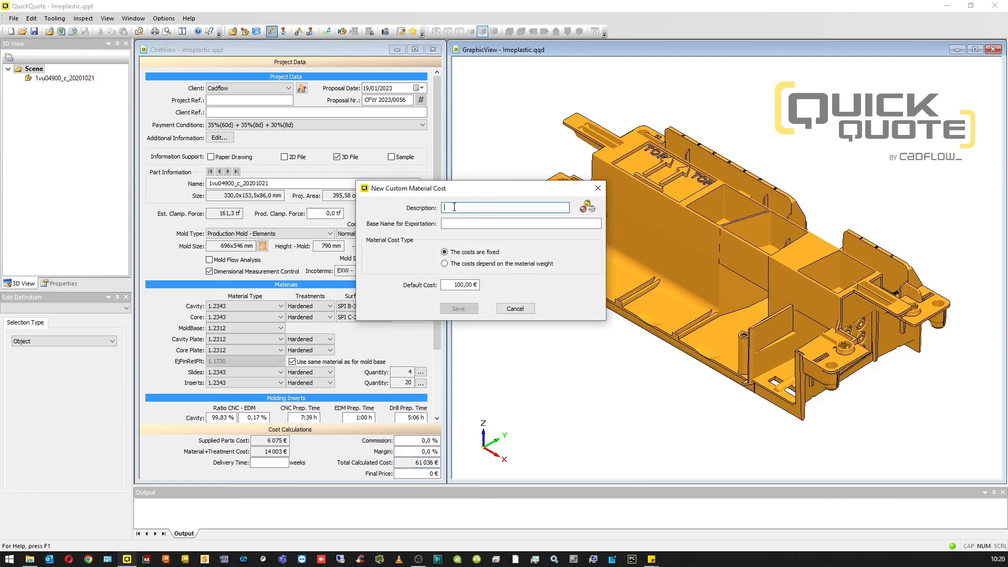
text(Hot)
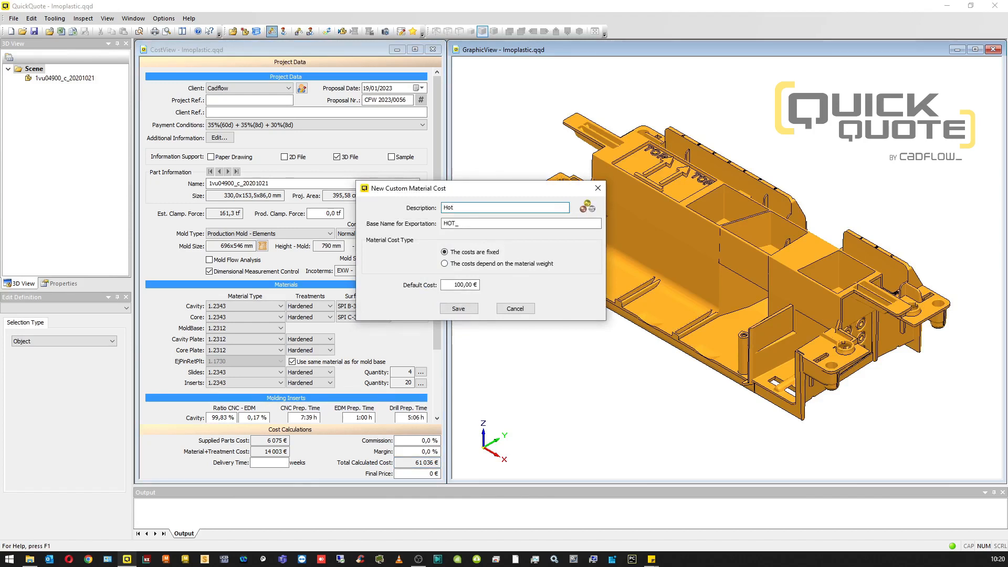
text( runner)
click(459, 223)
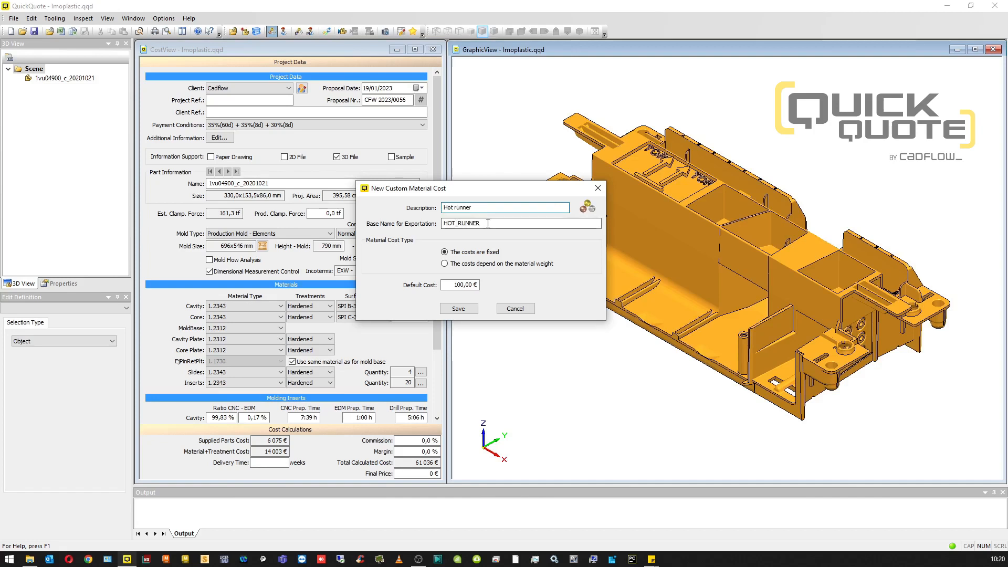
double_click(459, 223)
click(485, 225)
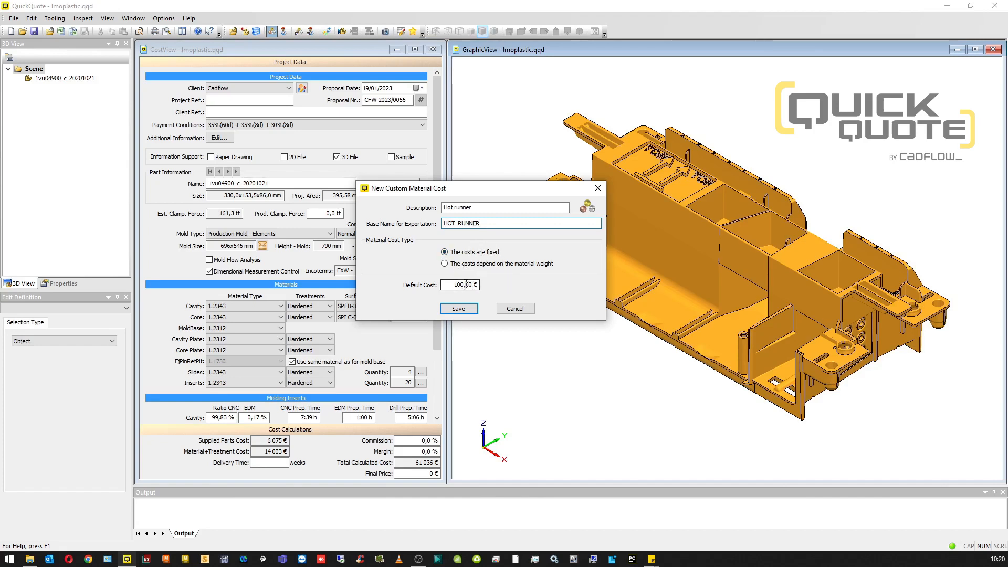
click(445, 264)
click(492, 279)
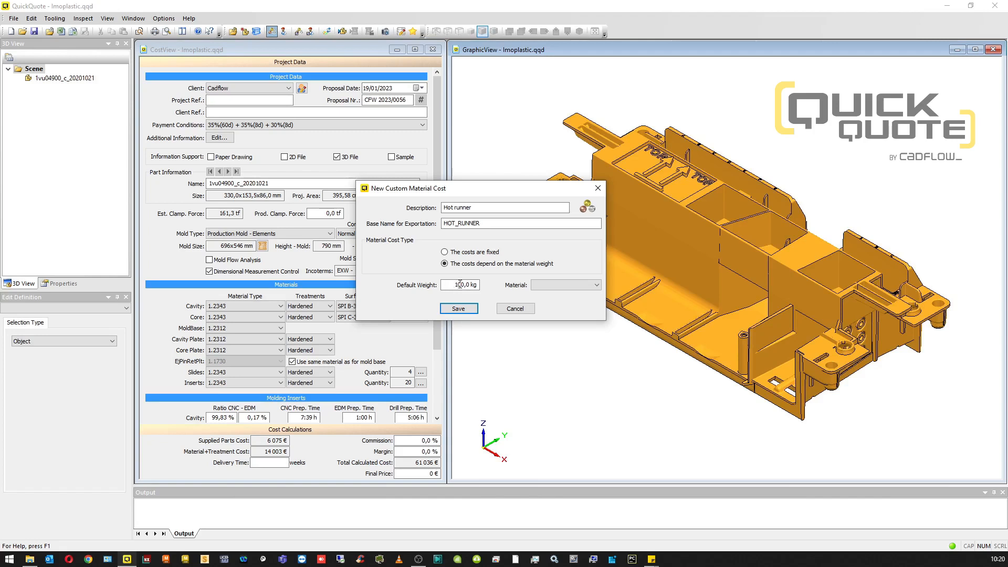
click(592, 286)
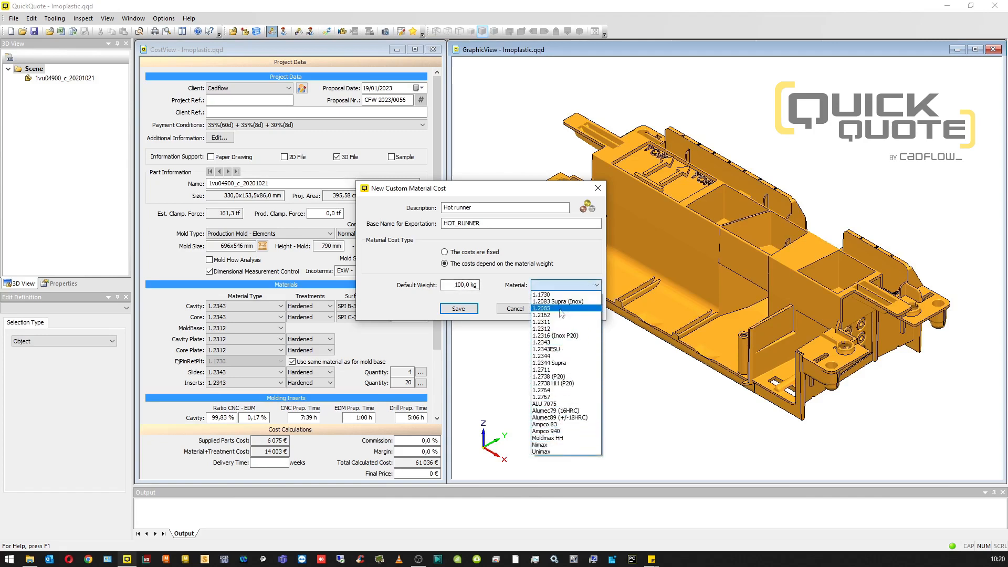
click(512, 295)
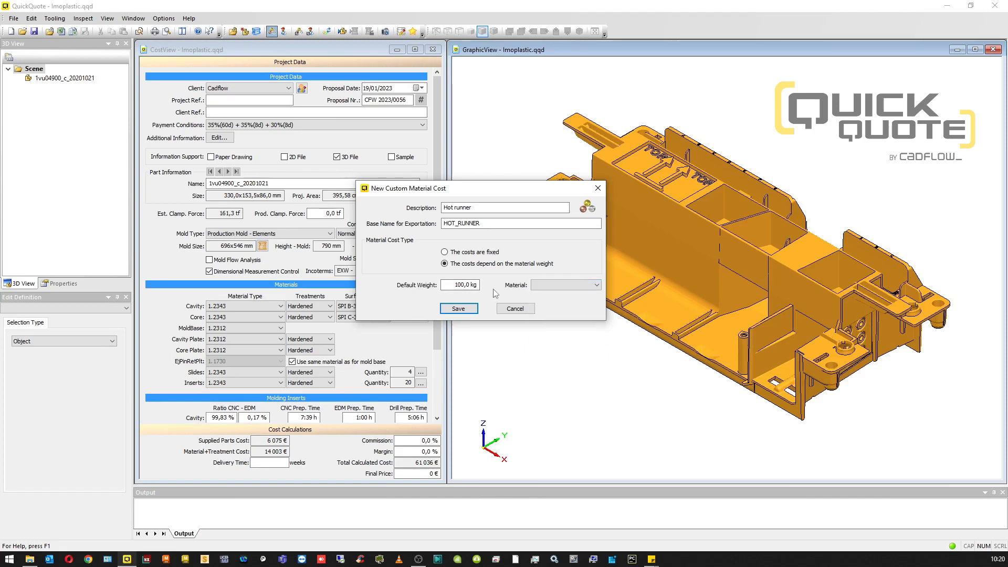
click(517, 311)
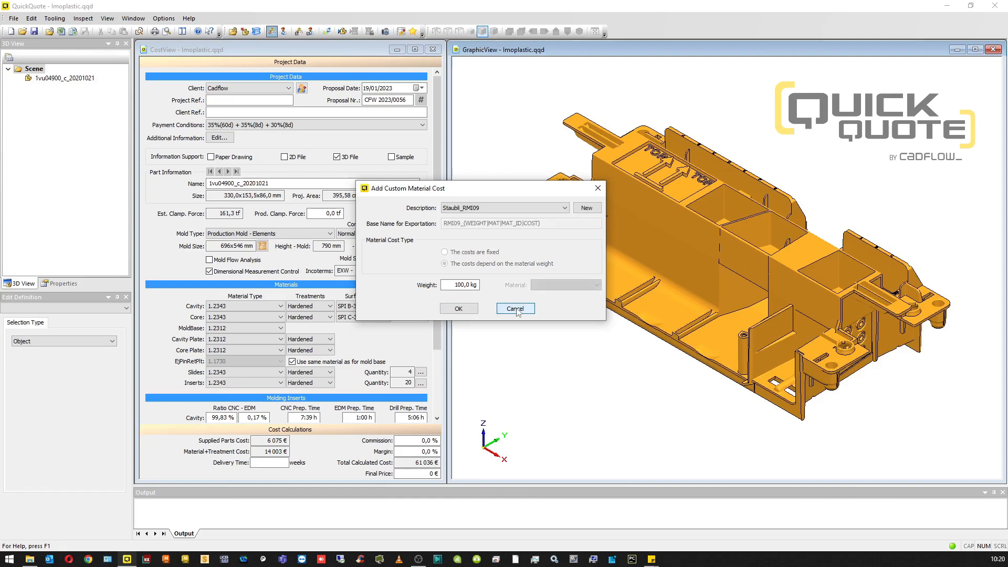
click(515, 309)
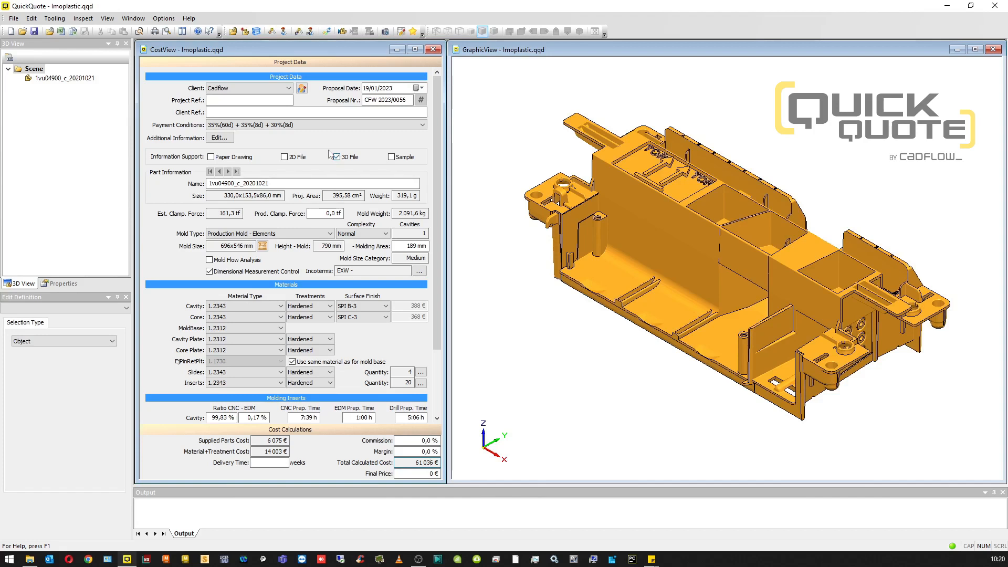
Step: Add the custom work cost Workbench_1 with a time of 5:00 h at 50 € per hour
click(283, 32)
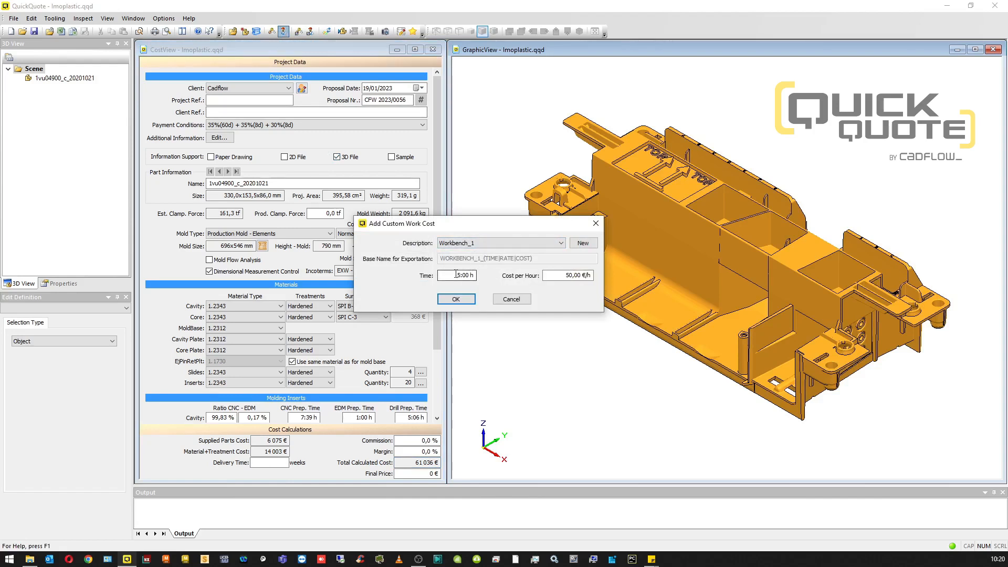
click(474, 275)
click(464, 280)
click(591, 244)
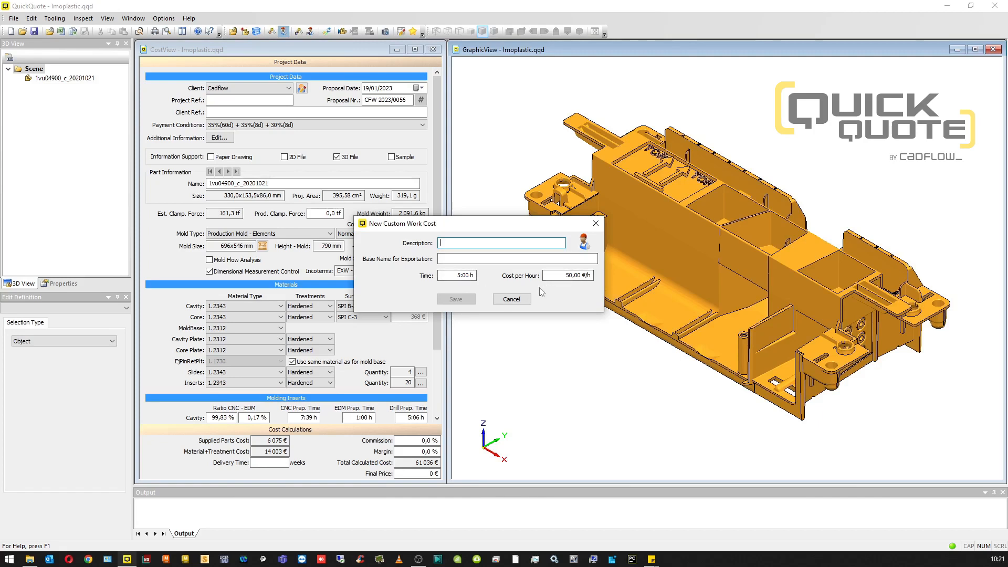
click(520, 300)
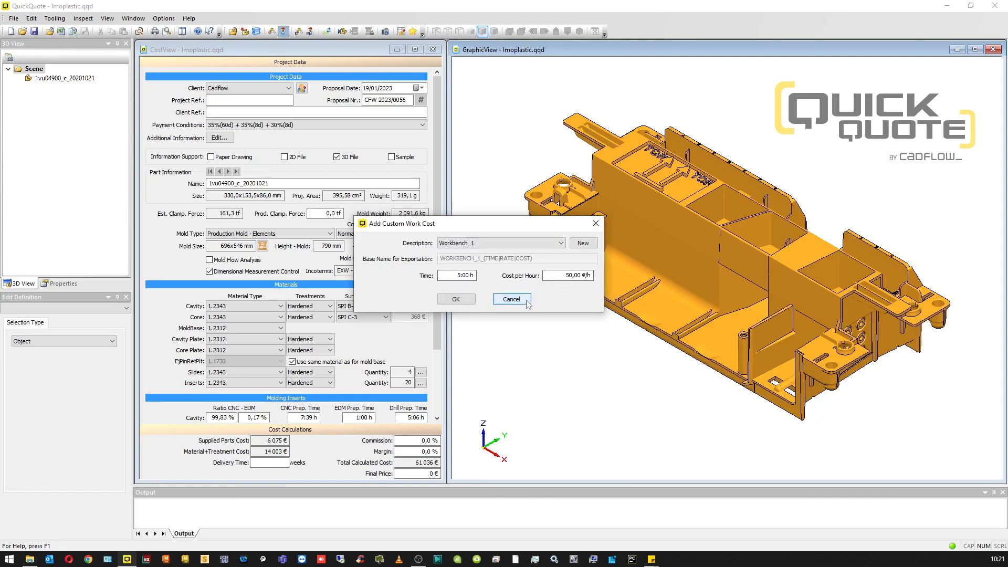
click(467, 300)
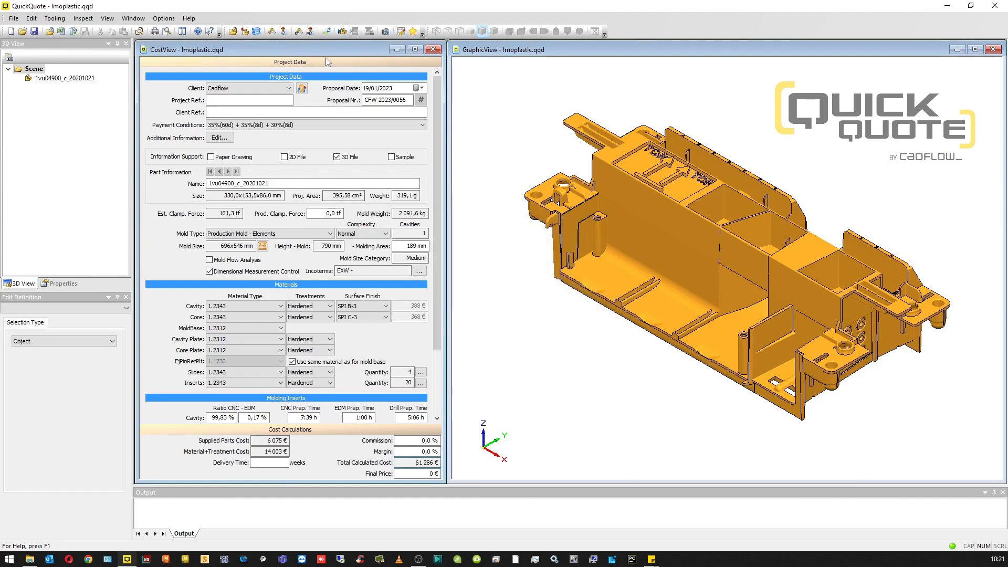
Step: Expand the Workbench_1 breakdown in the cost calculations and set the Staubli_RMI09 value to 350 €
click(301, 431)
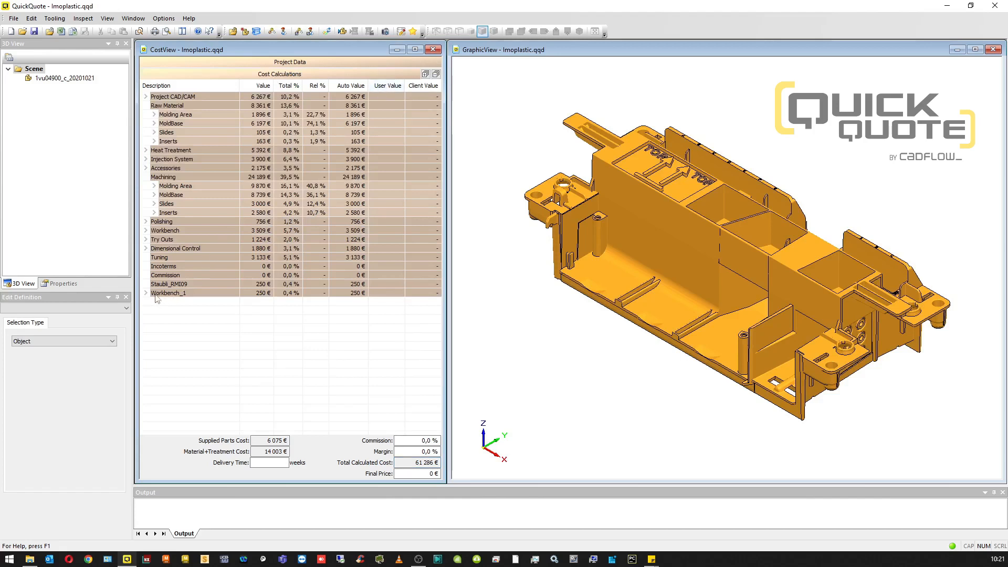
click(167, 285)
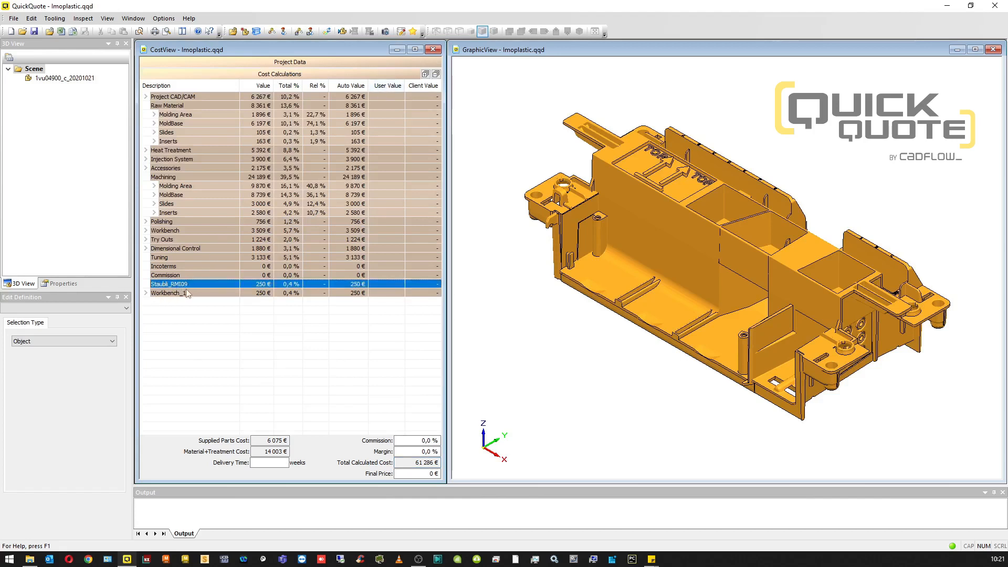
click(186, 293)
click(145, 293)
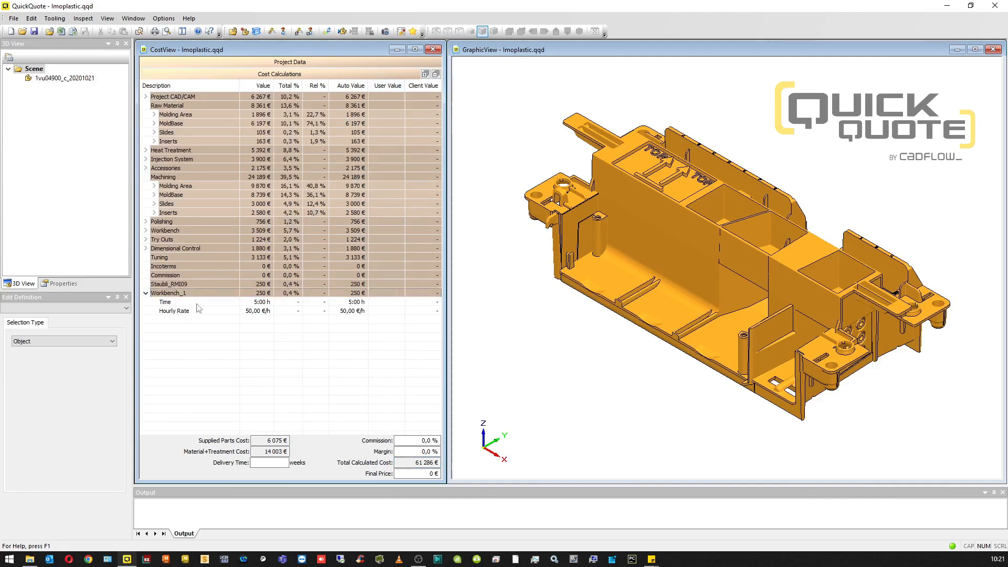
click(265, 303)
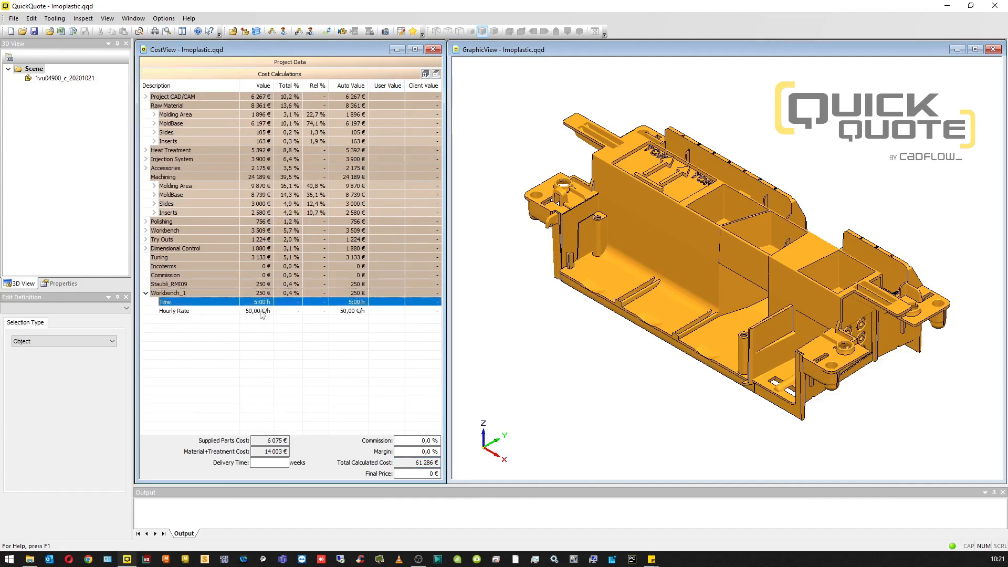
click(261, 312)
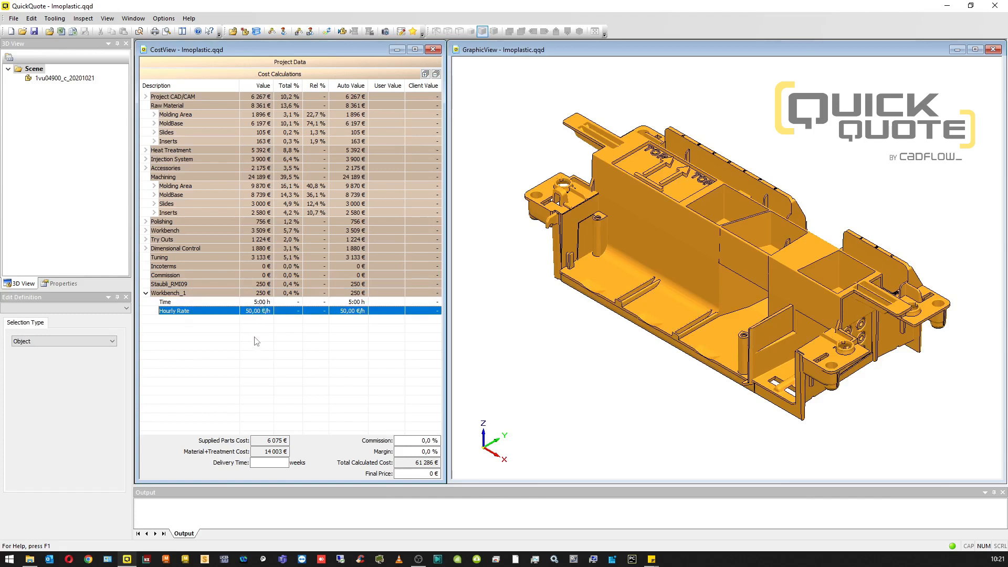
double_click(258, 284)
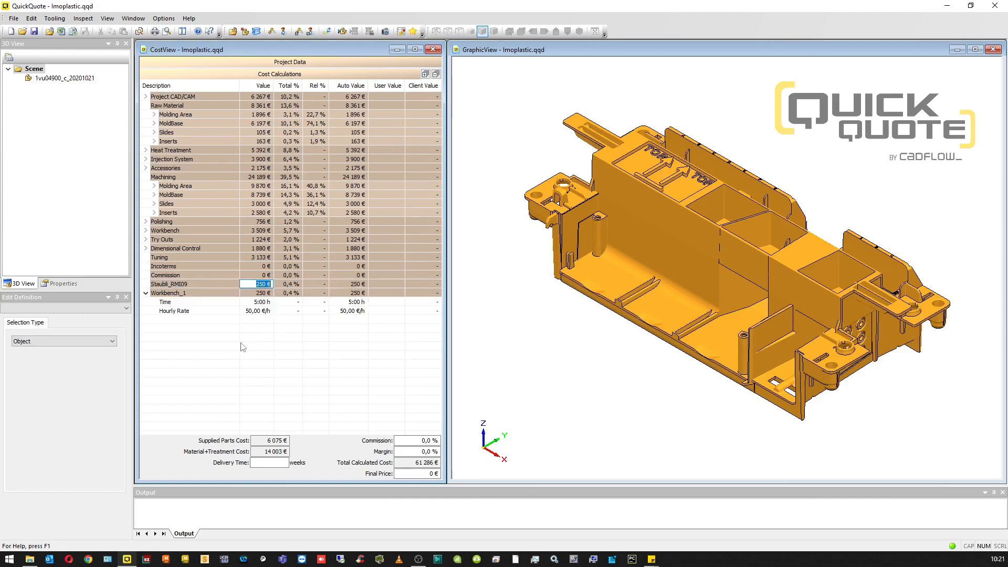
text(350)
key(Return)
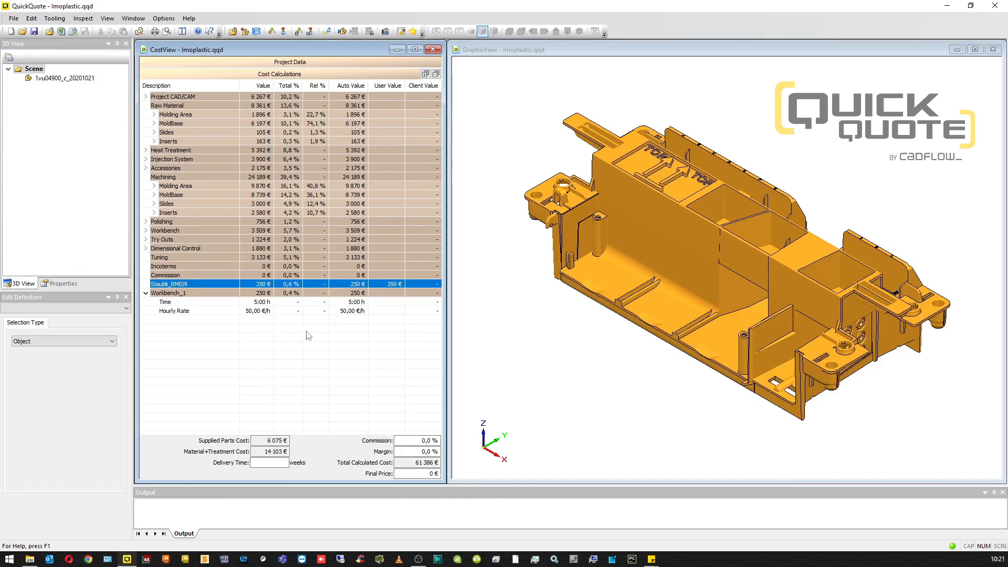
Step: Add the optional material cost Rotative Plate Op at 1 500 € with the trade margin applied, and check it against the total calculated cost
click(301, 34)
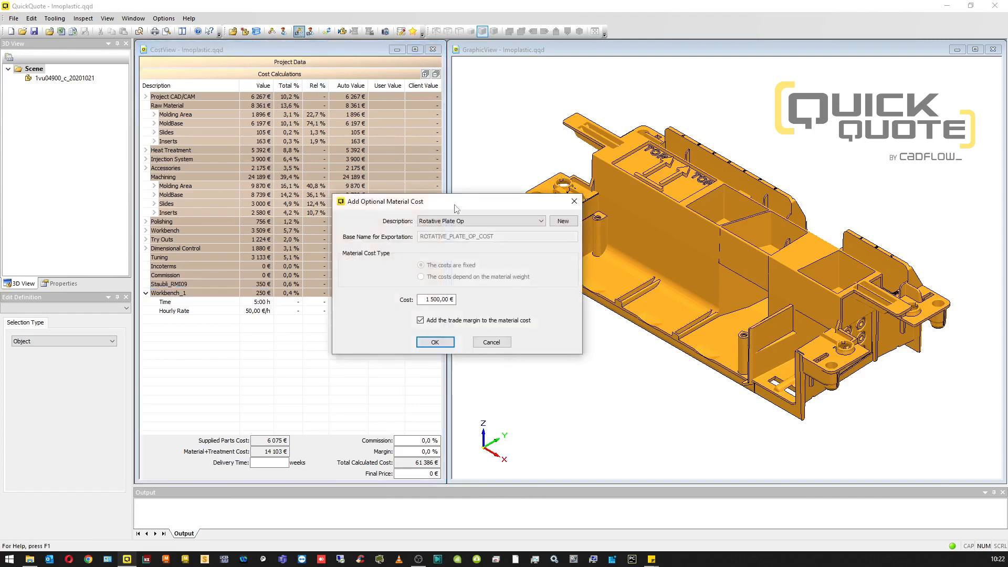
click(472, 221)
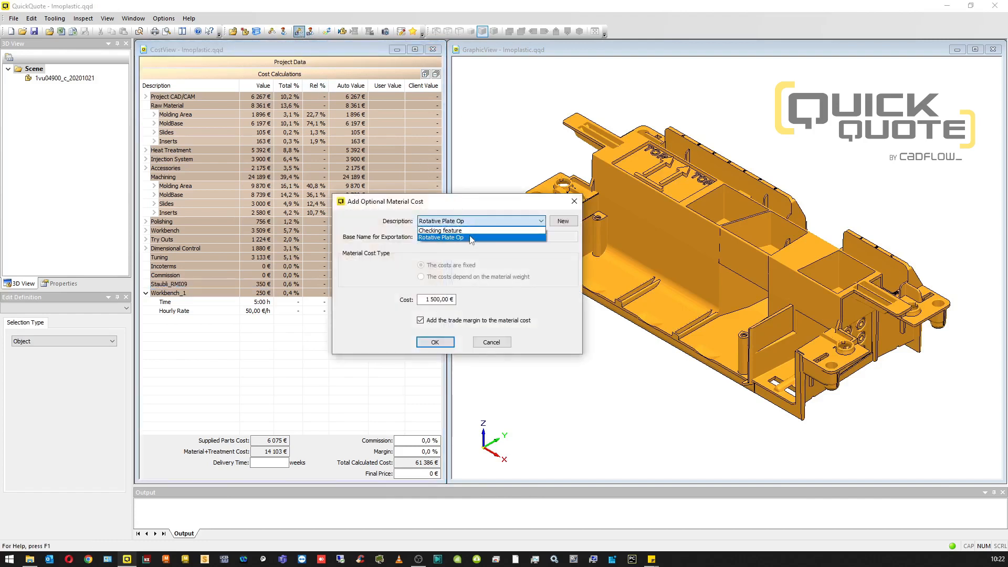
click(472, 238)
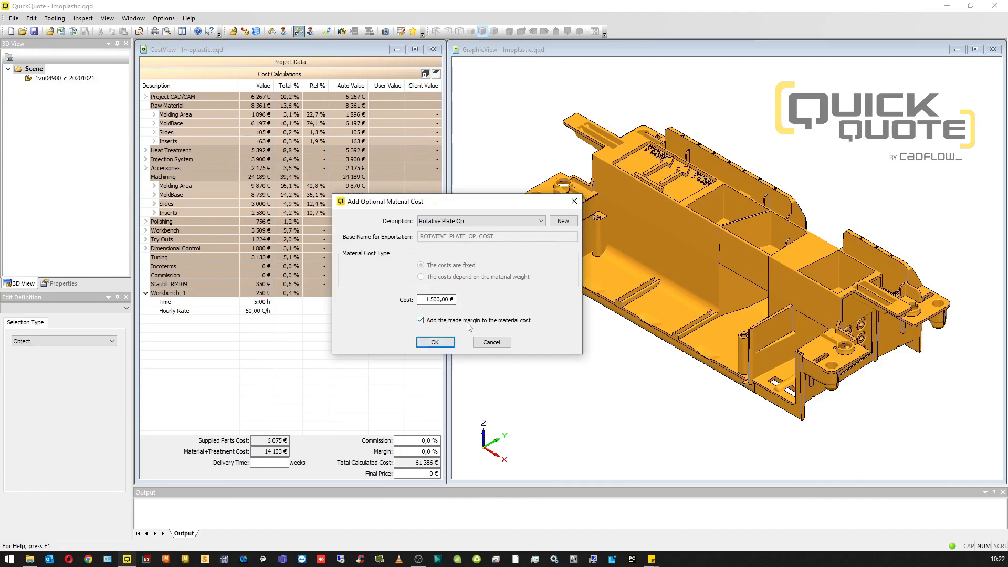
click(562, 221)
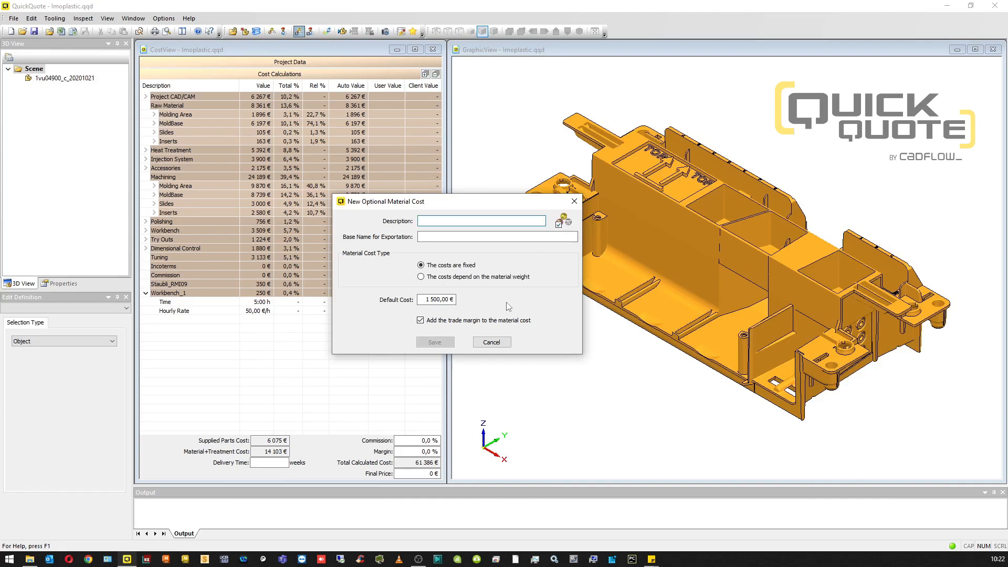
click(491, 342)
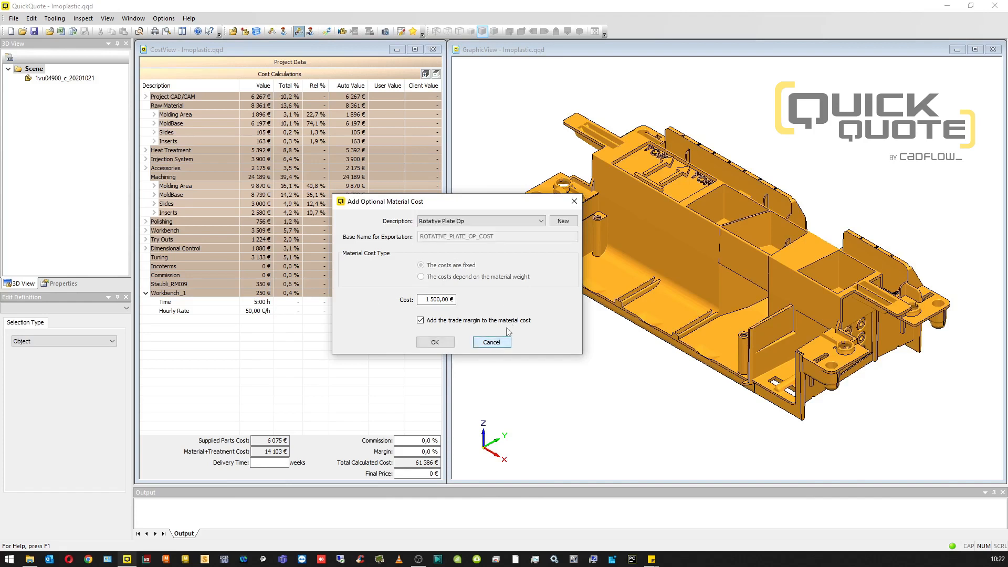
click(435, 341)
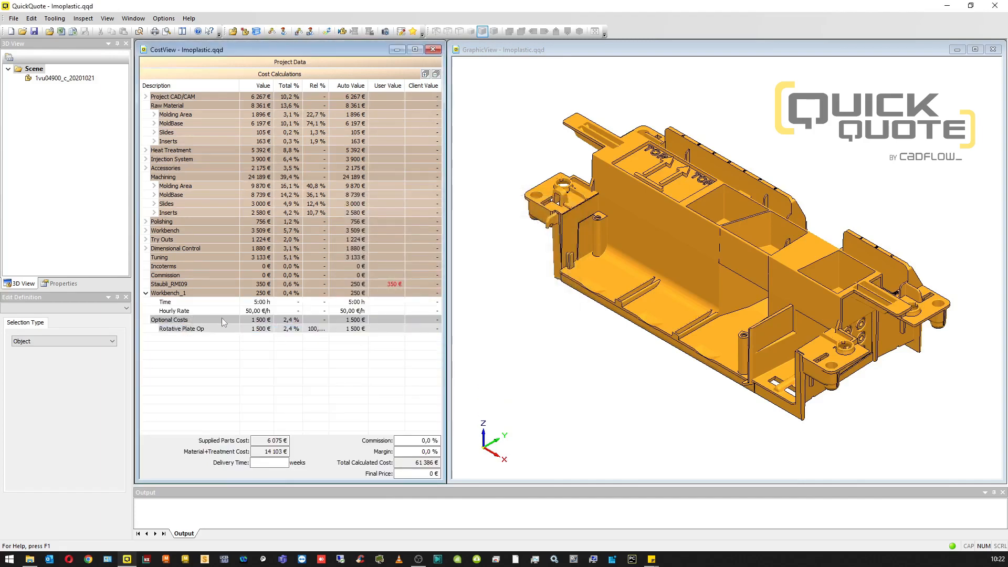
click(260, 321)
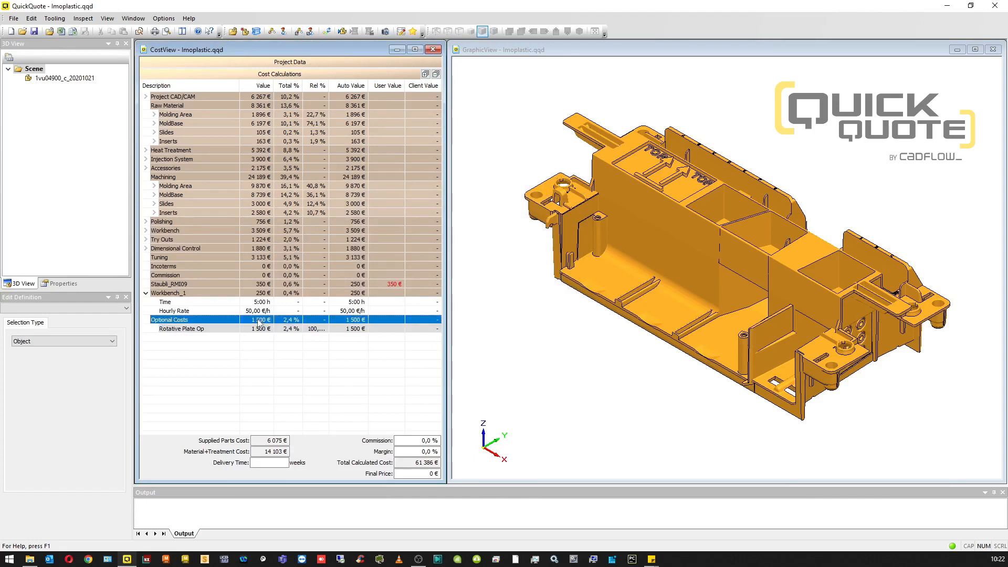
click(288, 336)
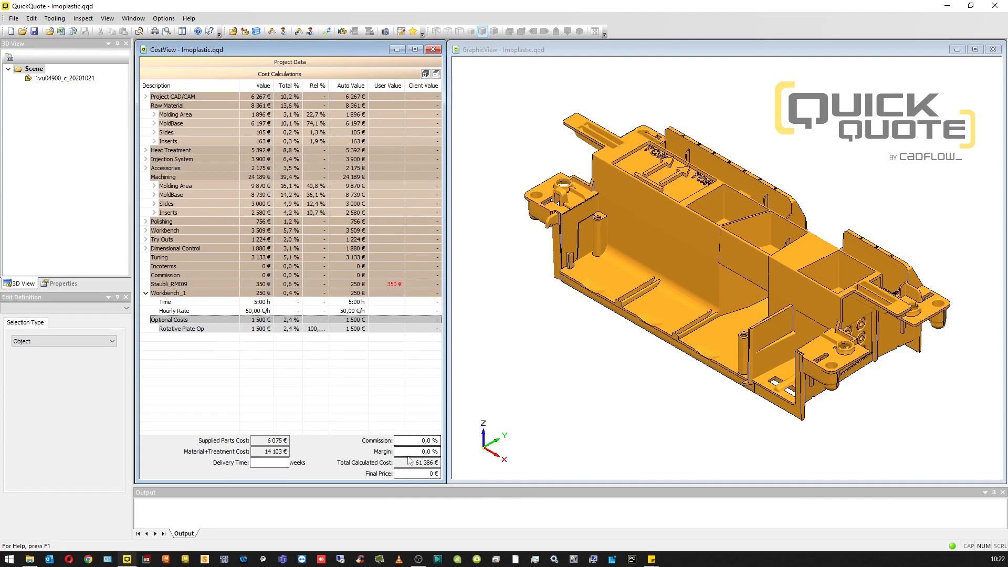
drag(416, 462, 430, 462)
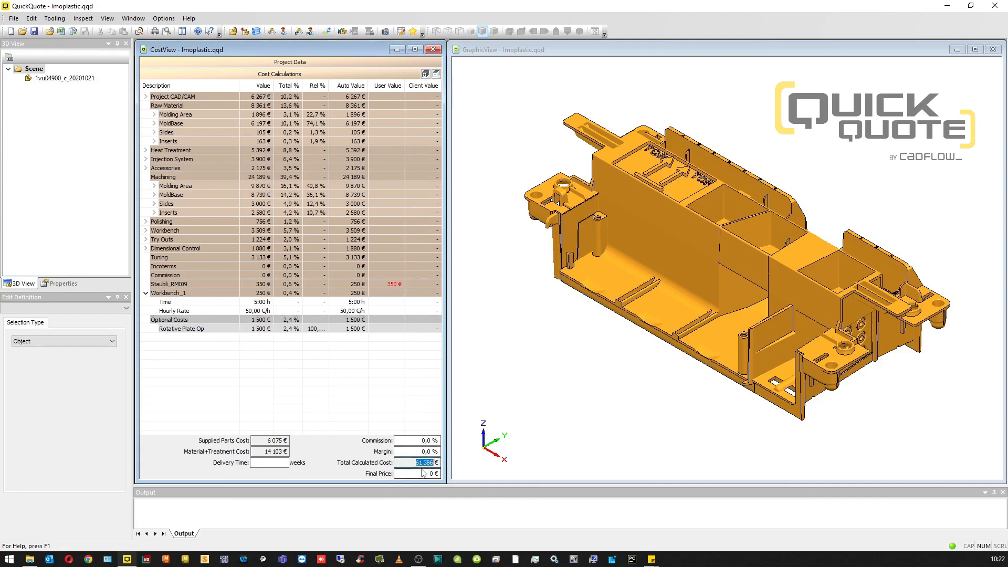
click(422, 463)
Step: Add the optional work cost Mould Laser Cleaning with a time of 2:00 h at 120 € per hour, without the trade margin
click(311, 32)
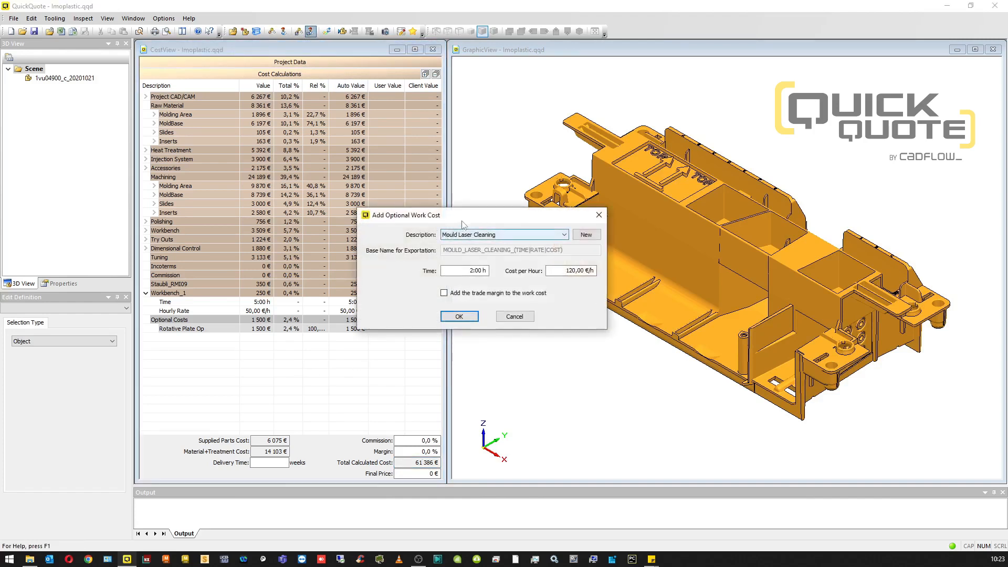
drag(465, 216, 453, 218)
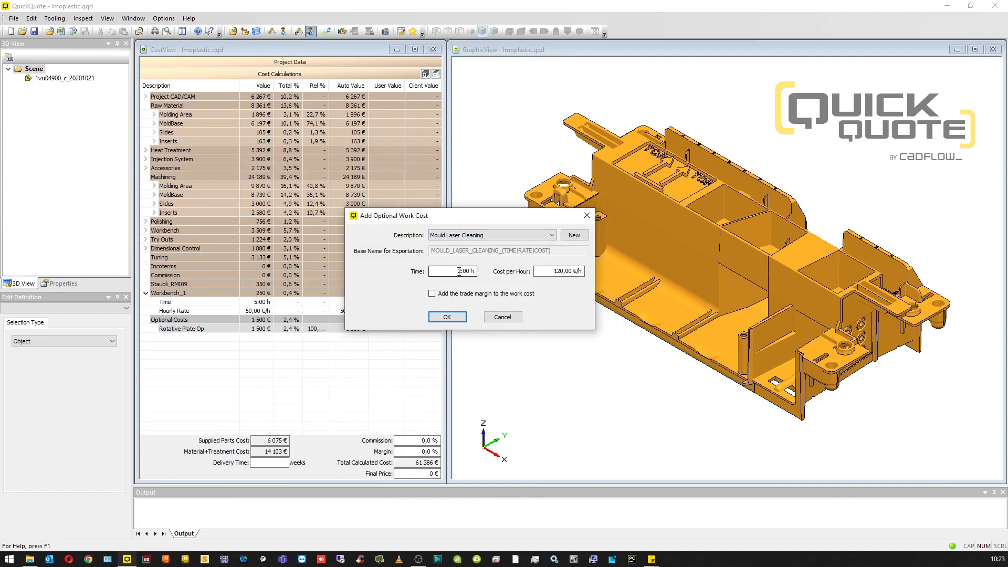
click(446, 317)
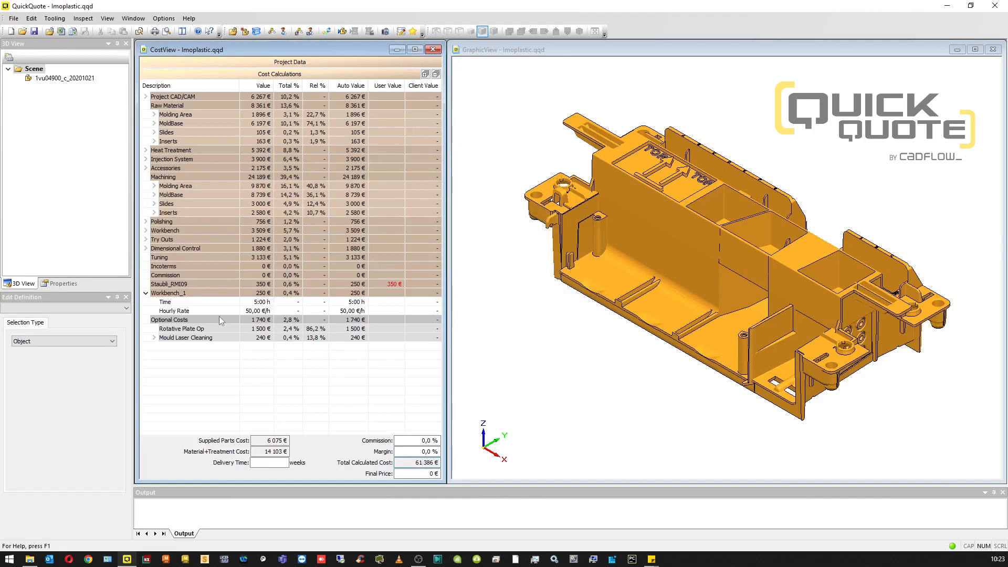
Step: Expand Mould Laser Cleaning under the optional costs to review its time and hourly rate, and switch to the project data
double_click(261, 329)
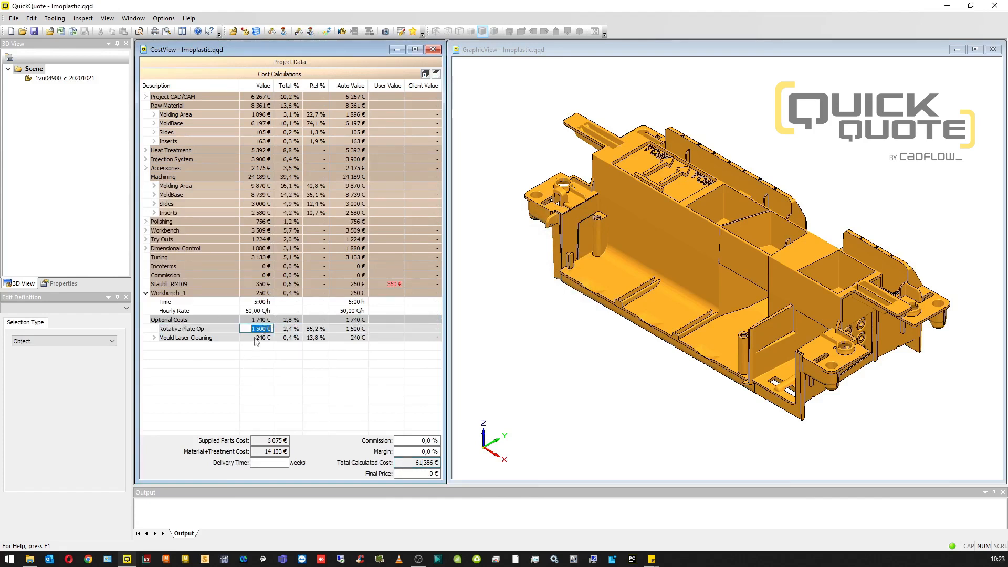
click(242, 329)
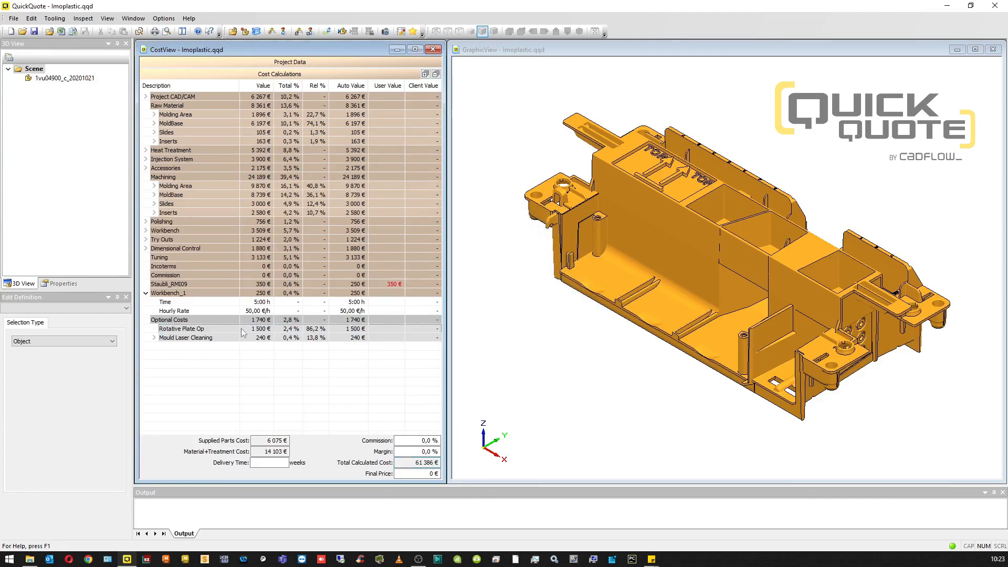
click(154, 337)
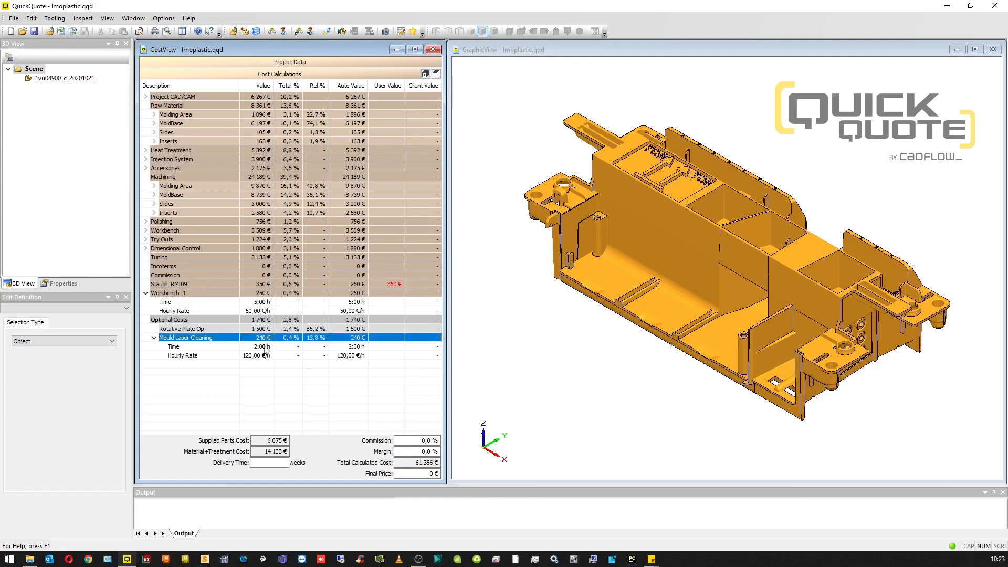
click(263, 346)
click(253, 339)
click(266, 372)
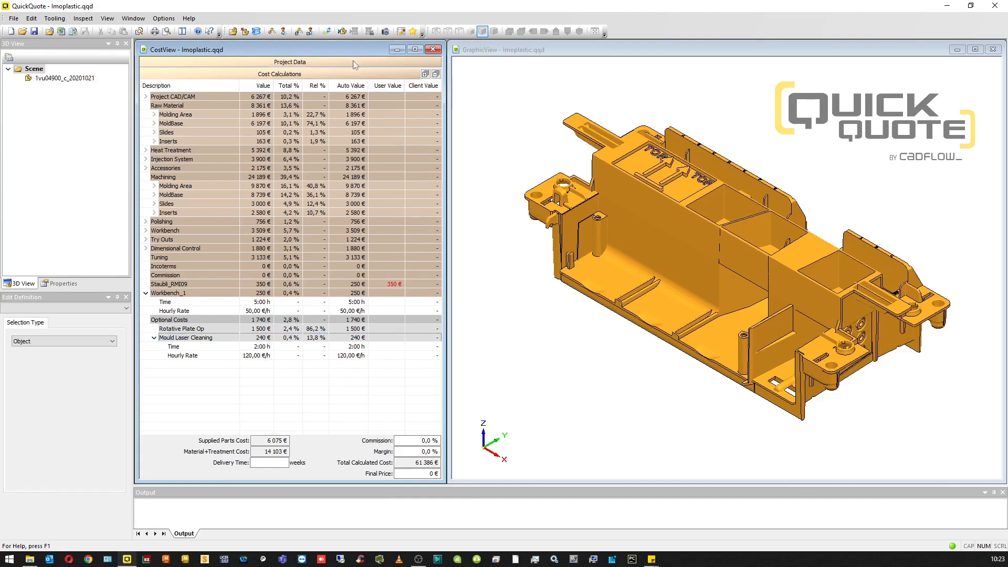
click(325, 63)
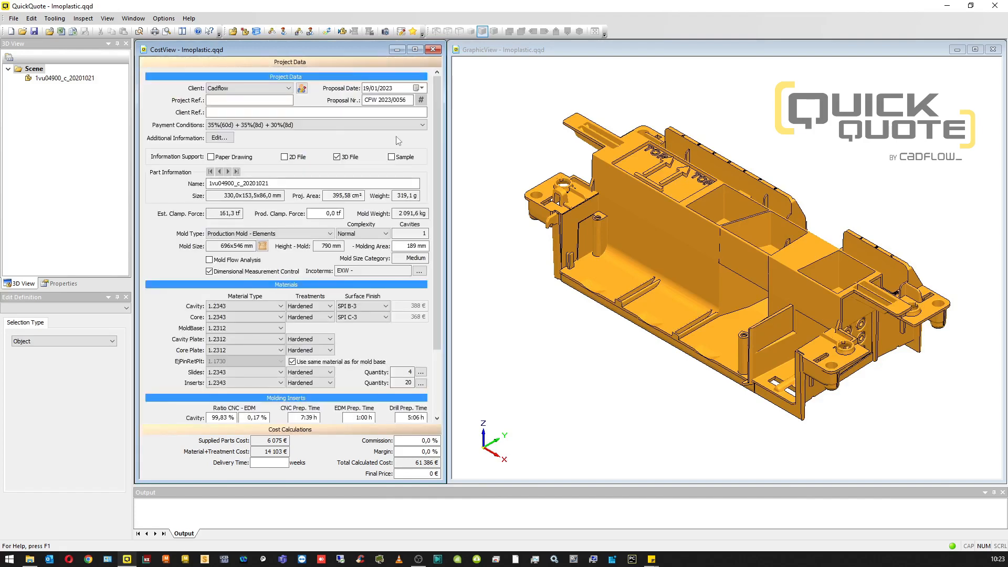